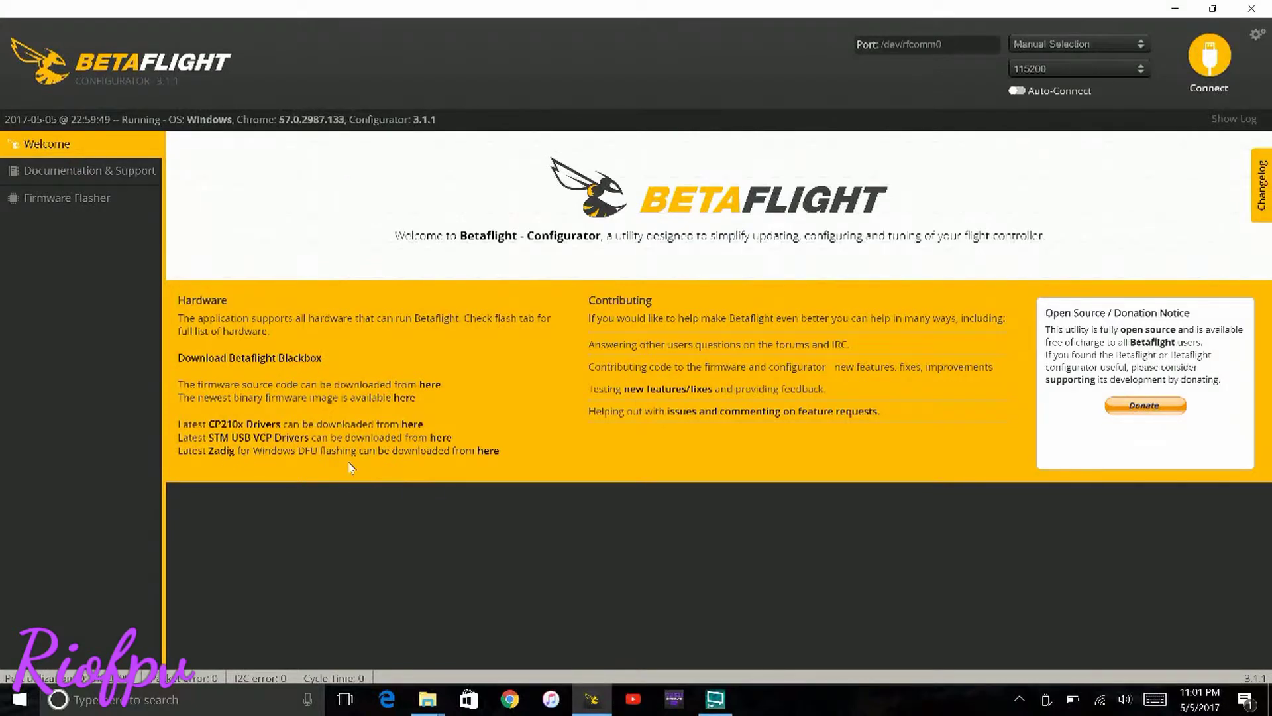
Open the Zadig page linked for Windows DFU flashing and go to its Download section
{"action": "left_click", "coordinate": [488, 451]}
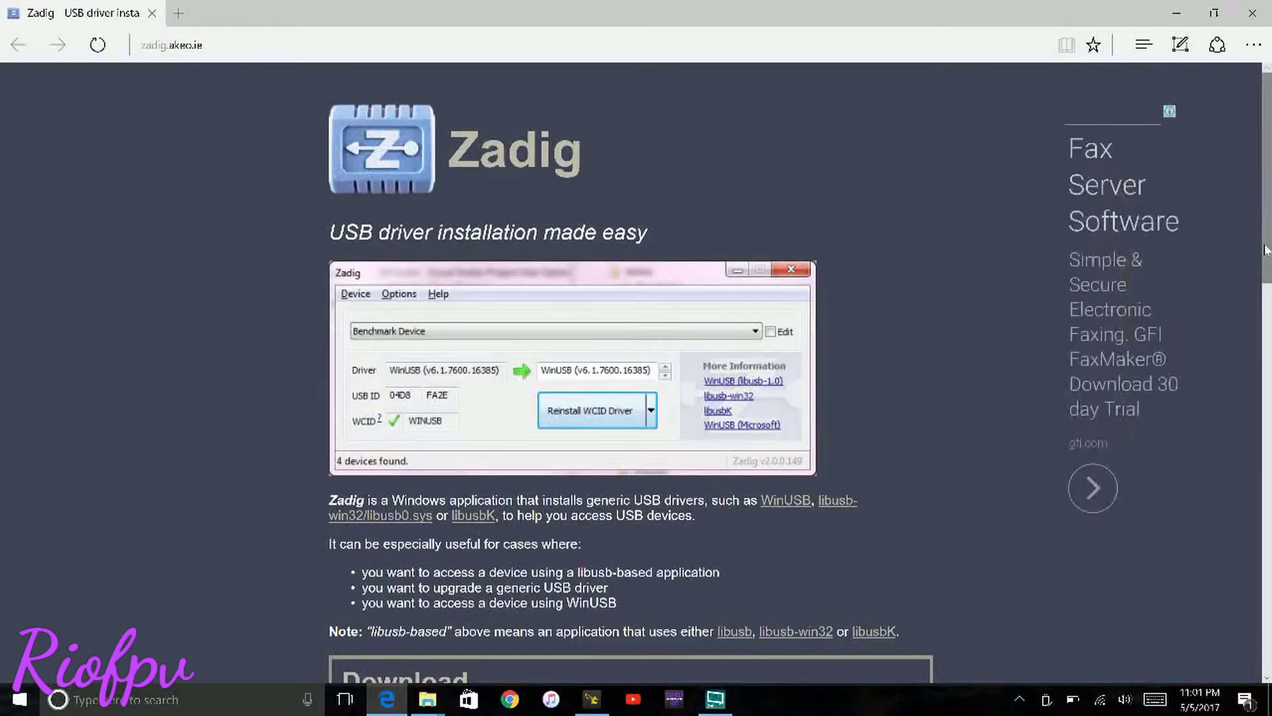
{"action": "scroll", "coordinate": [1267, 215], "scroll_direction": "down", "scroll_amount": 2}
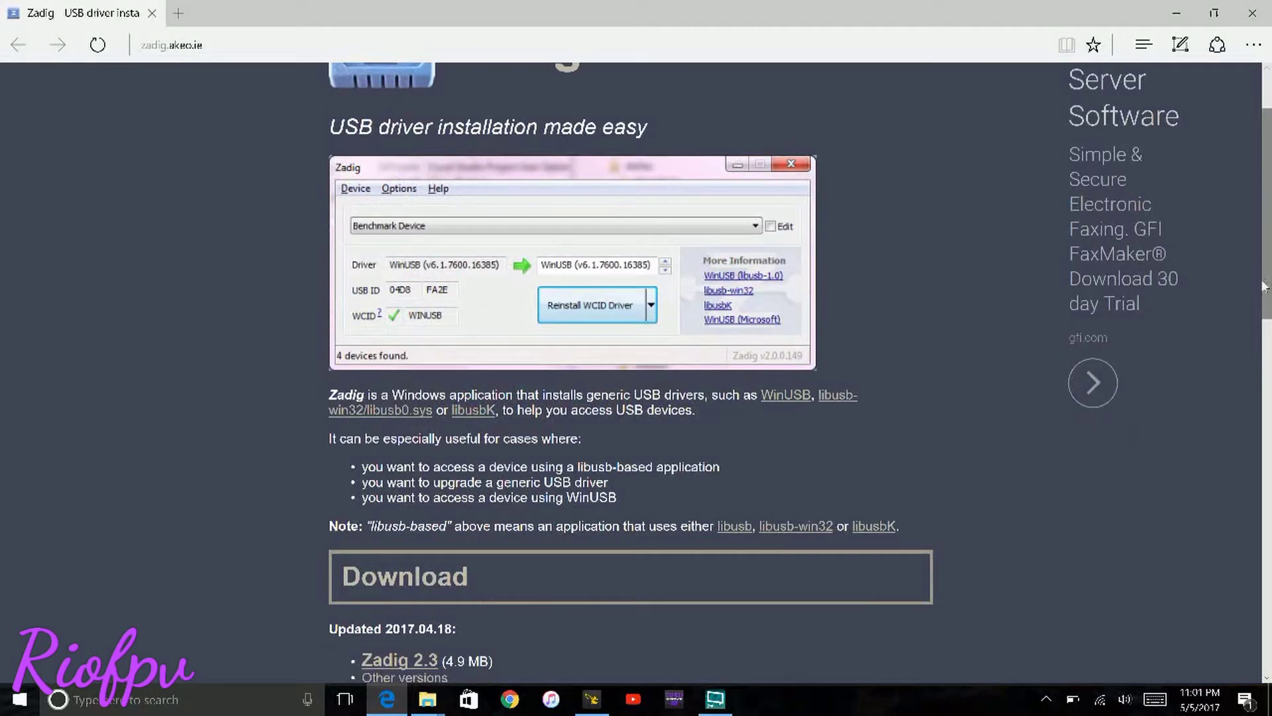
{"action": "scroll", "coordinate": [1261, 358], "scroll_direction": "down", "scroll_amount": 6}
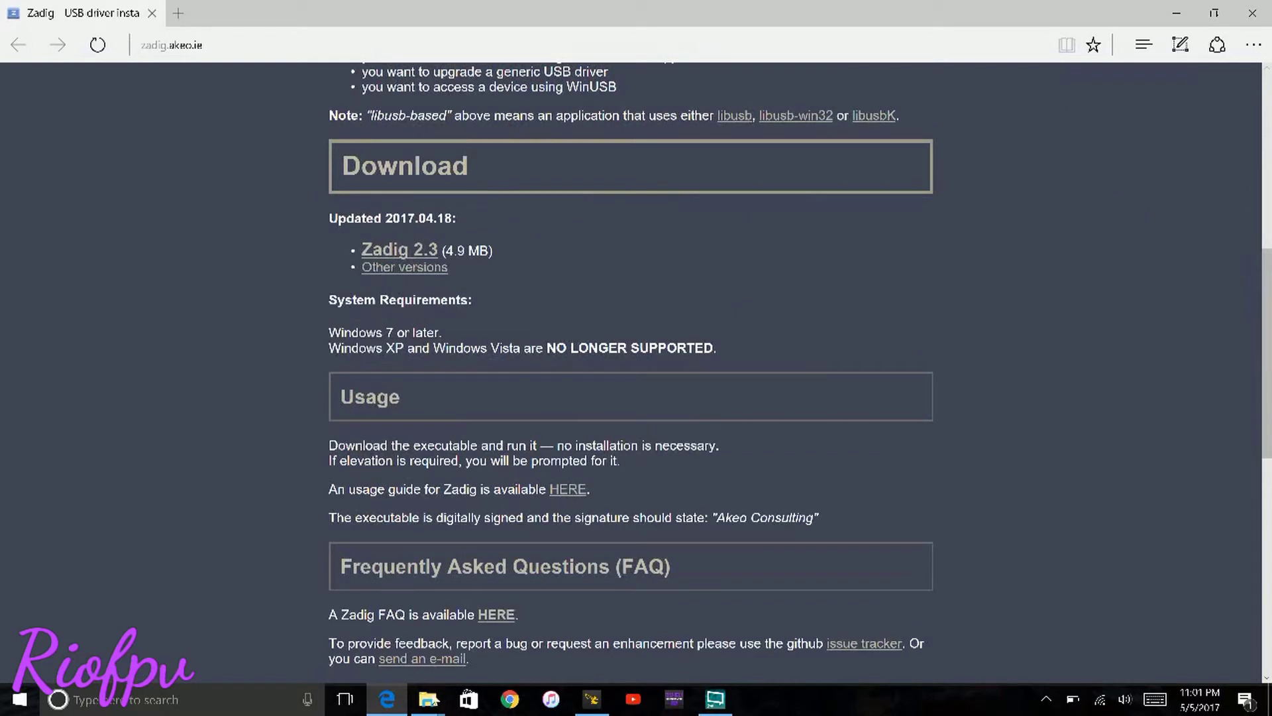
Switch to the Downloads folder in File Explorer, run zadig_2.2 and minimise the folder window
{"action": "mouse_move", "coordinate": [435, 699]}
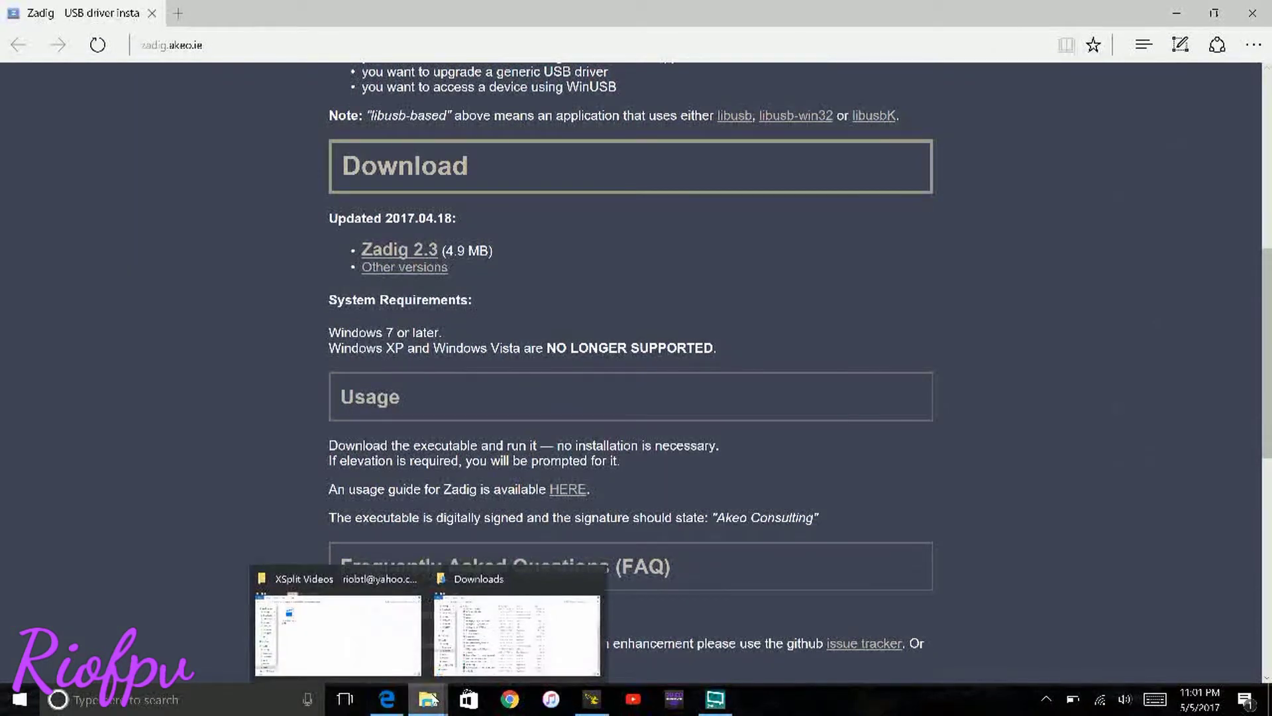
{"action": "left_click", "coordinate": [517, 634]}
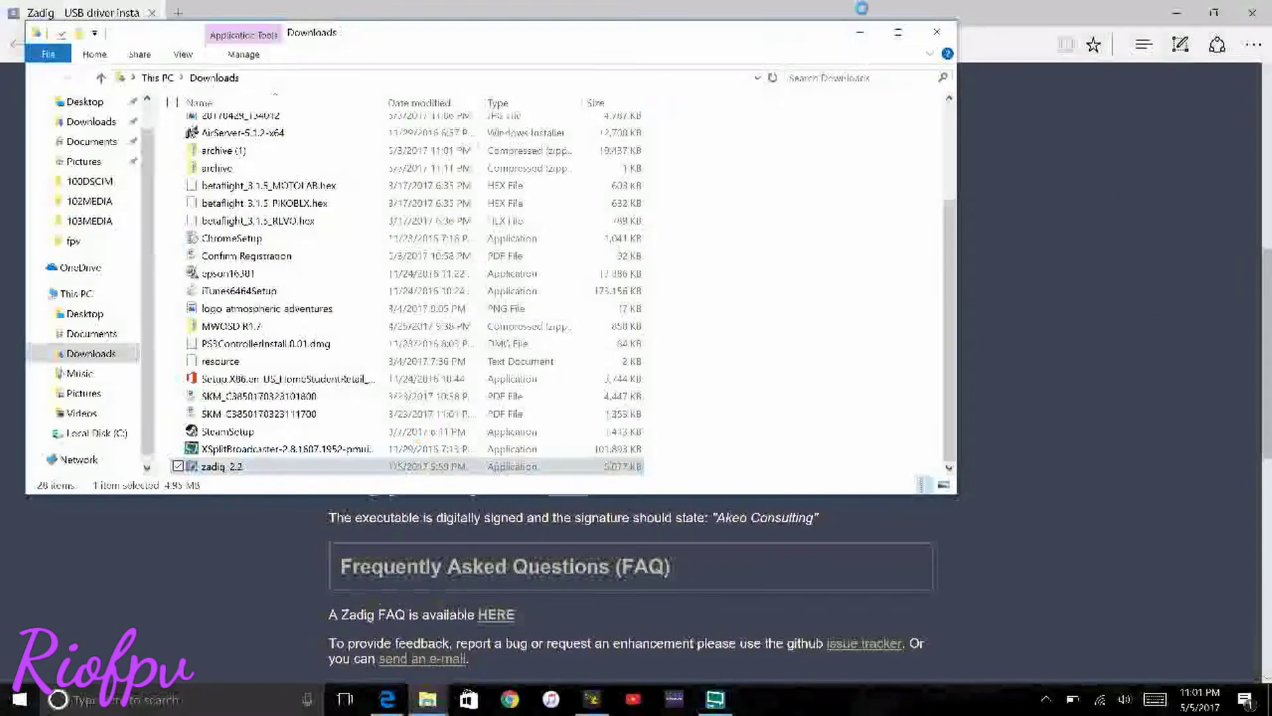
{"action": "left_click", "coordinate": [862, 34]}
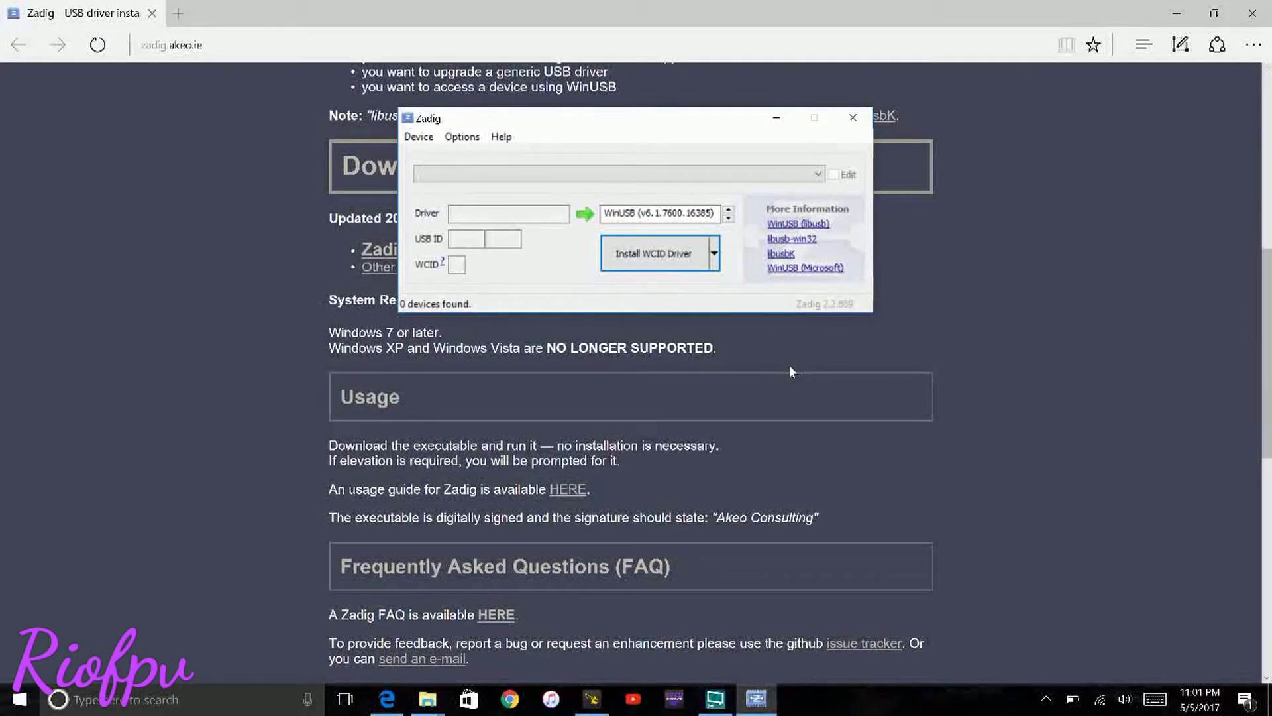
{"action": "left_click", "coordinate": [663, 173]}
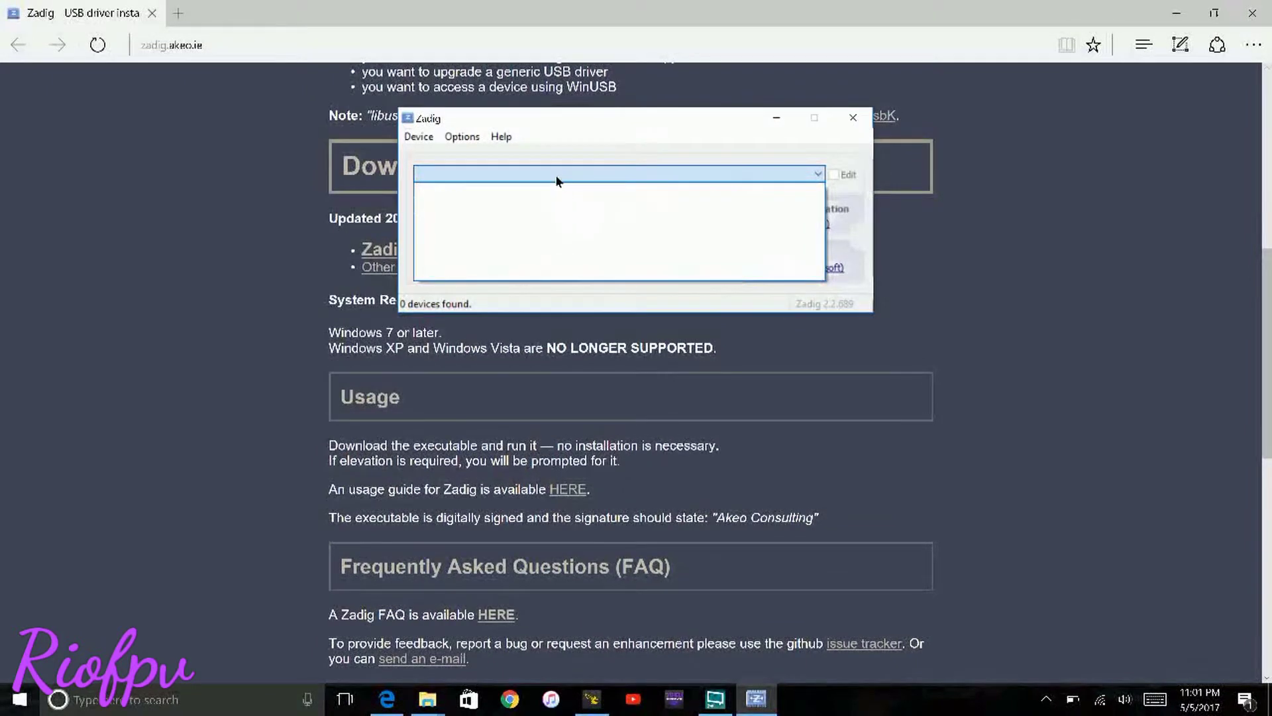
{"action": "left_click", "coordinate": [488, 149]}
{"action": "left_click", "coordinate": [471, 144]}
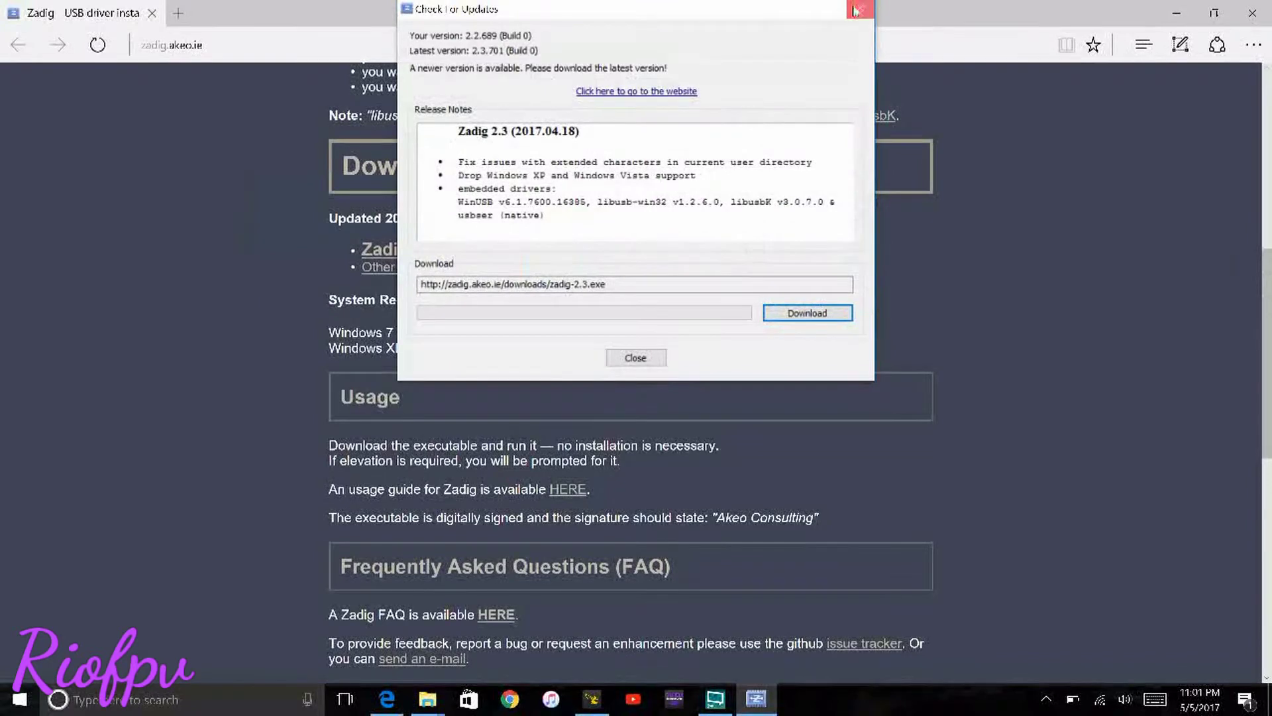
{"action": "left_click", "coordinate": [855, 10]}
Turn on List All Devices in Zadig and select STM32 BOOTLOADER as the device
{"action": "left_click", "coordinate": [457, 137]}
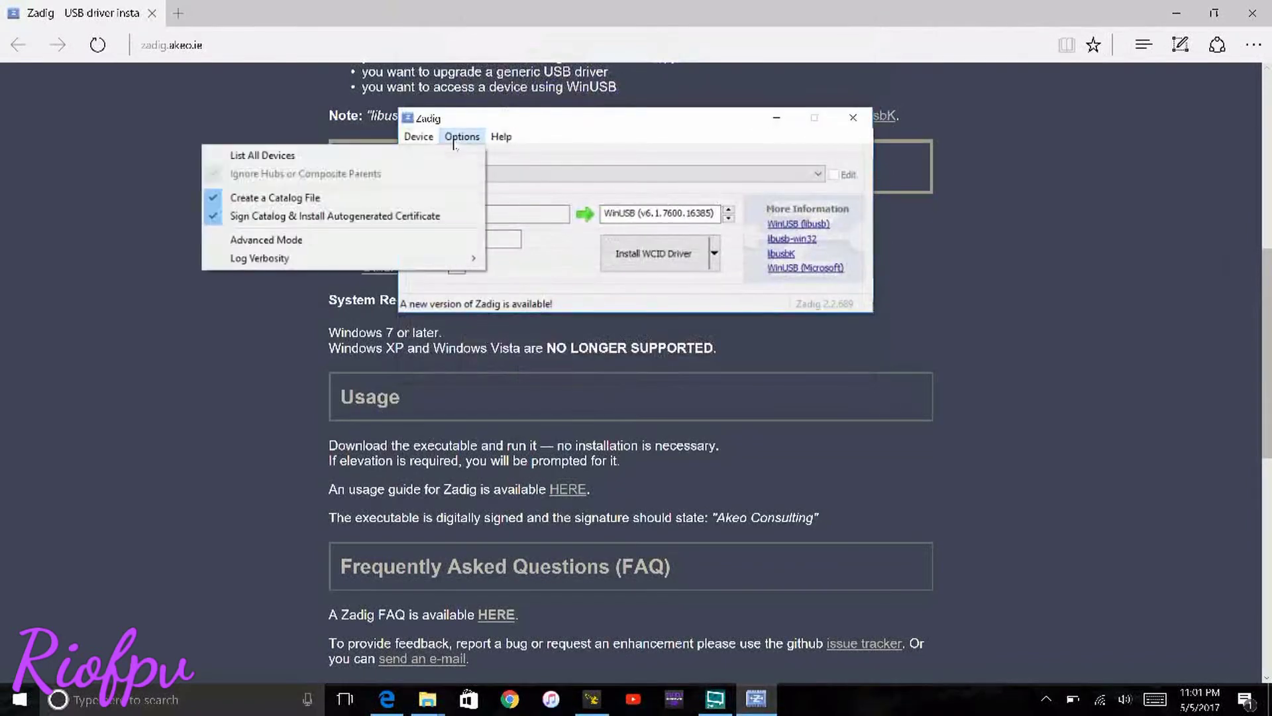
{"action": "left_click", "coordinate": [398, 156]}
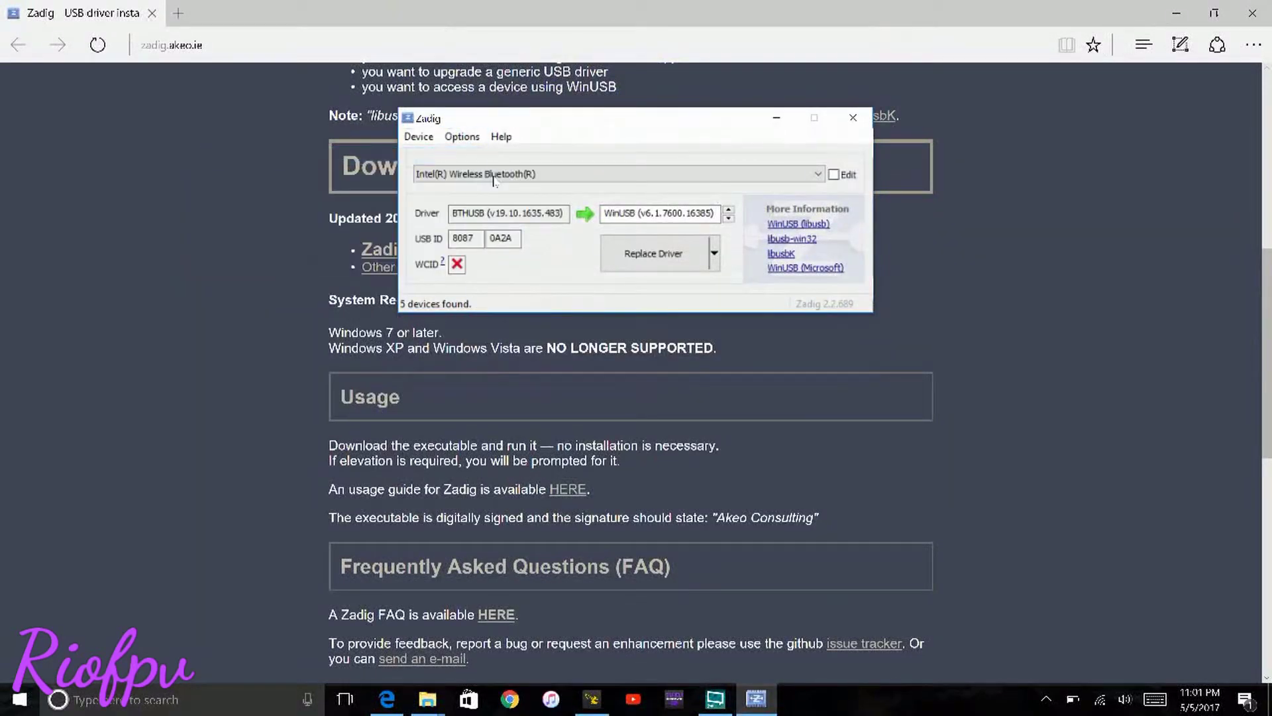
{"action": "left_click", "coordinate": [517, 174]}
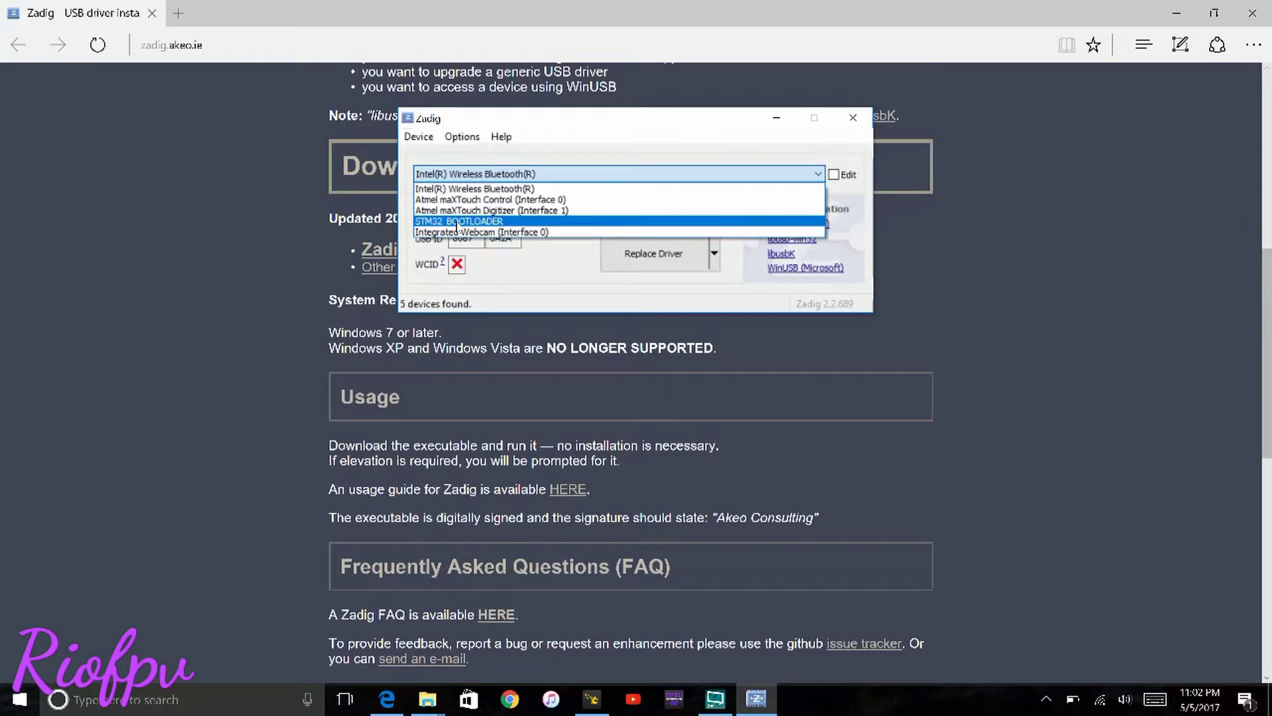
{"action": "left_click", "coordinate": [456, 222]}
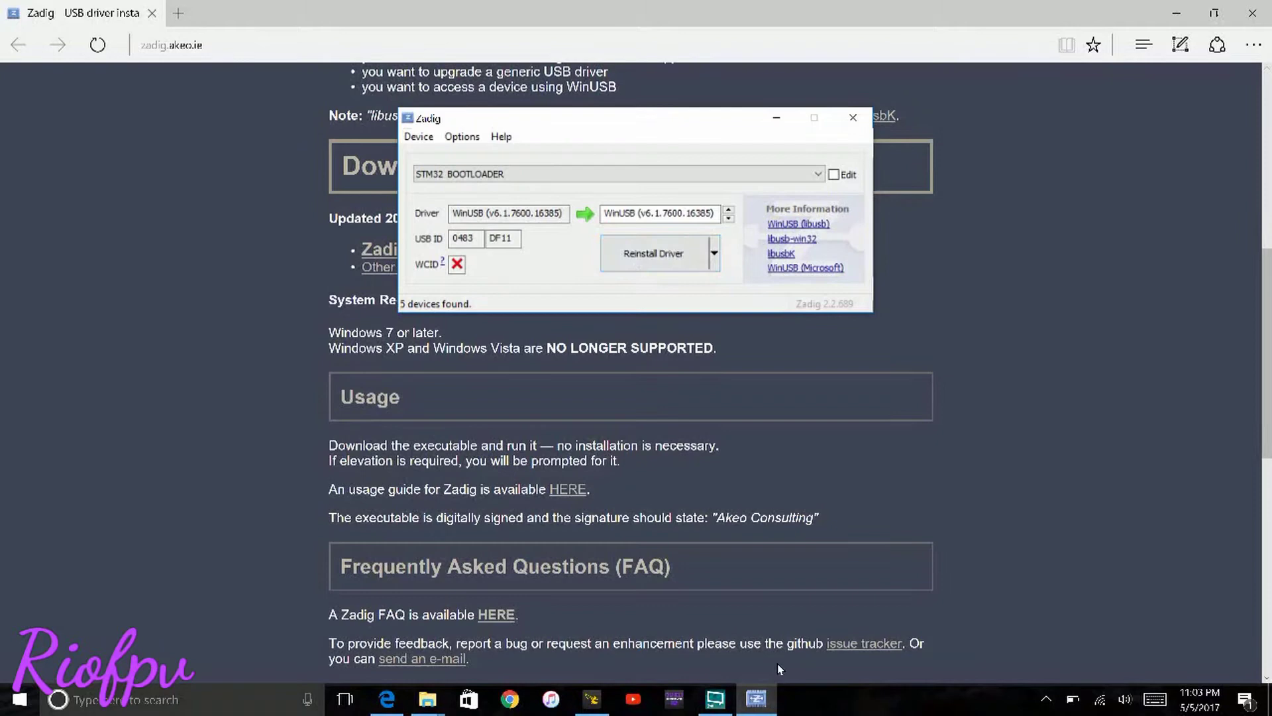
Switch to Betaflight Configurator and choose OMNIBUSF4SD as the board in the Firmware Flasher
{"action": "left_click", "coordinate": [592, 698]}
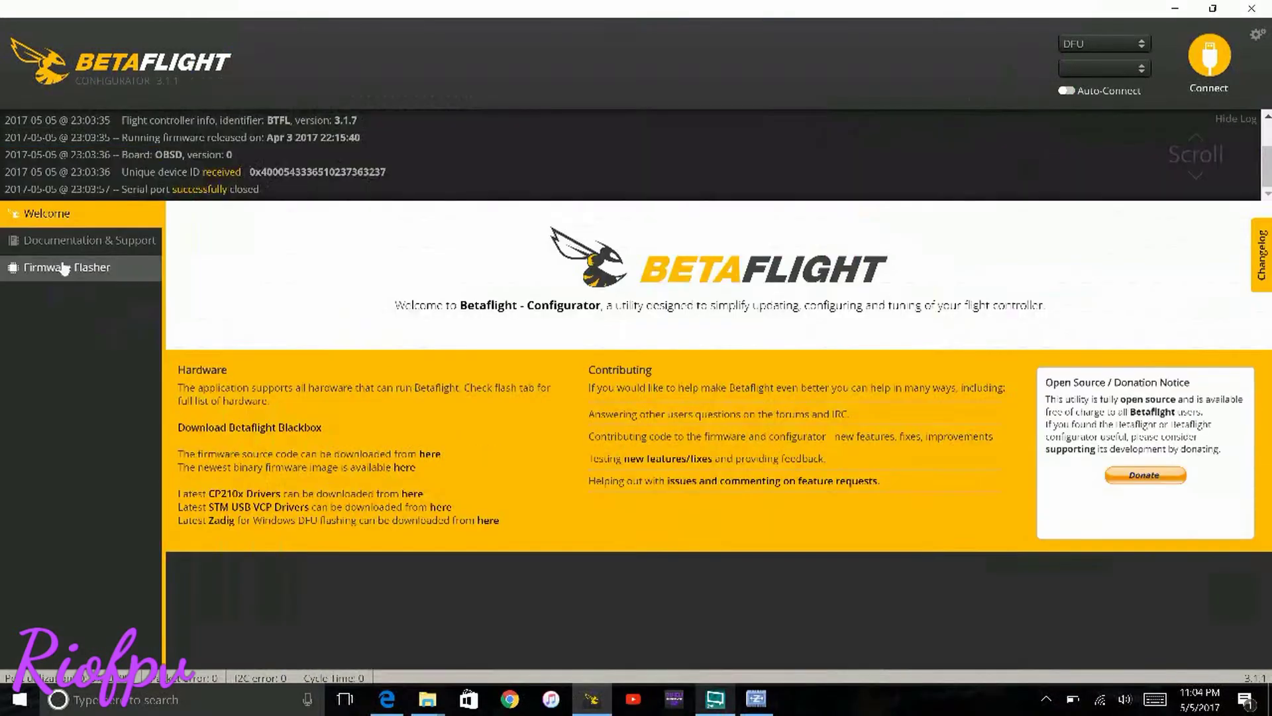
{"action": "left_click", "coordinate": [63, 267]}
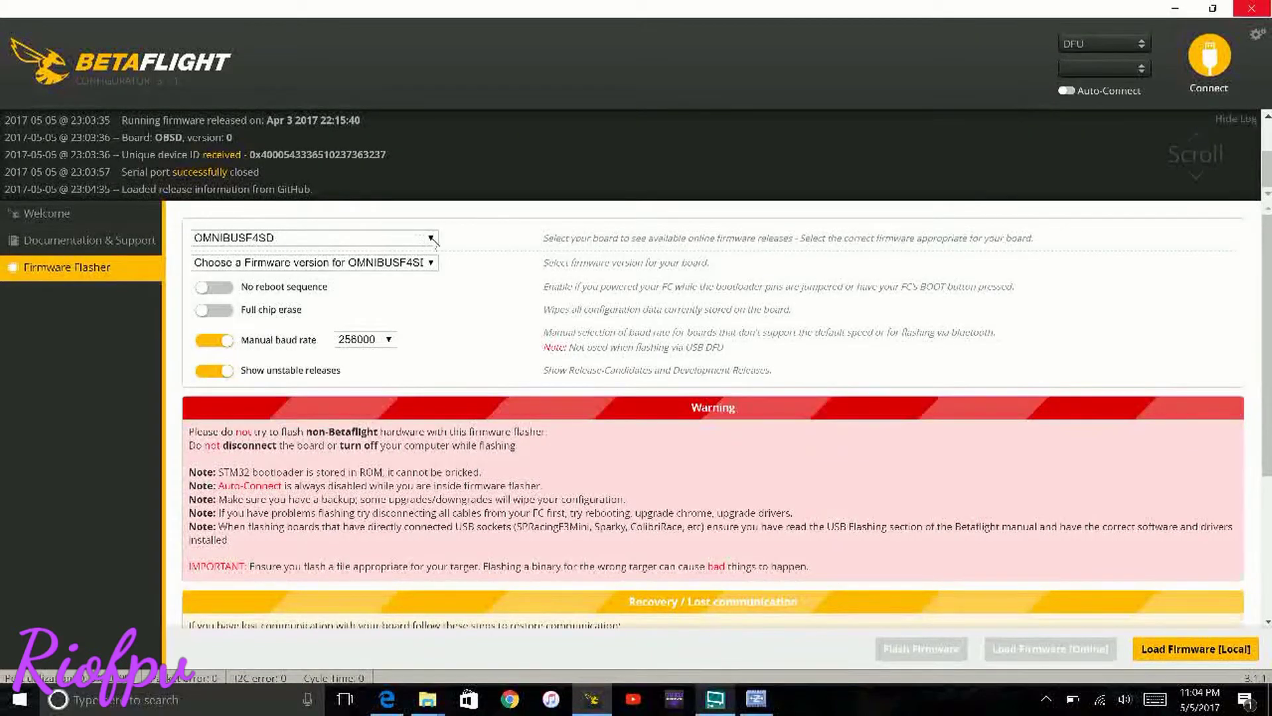
{"action": "left_click", "coordinate": [434, 243]}
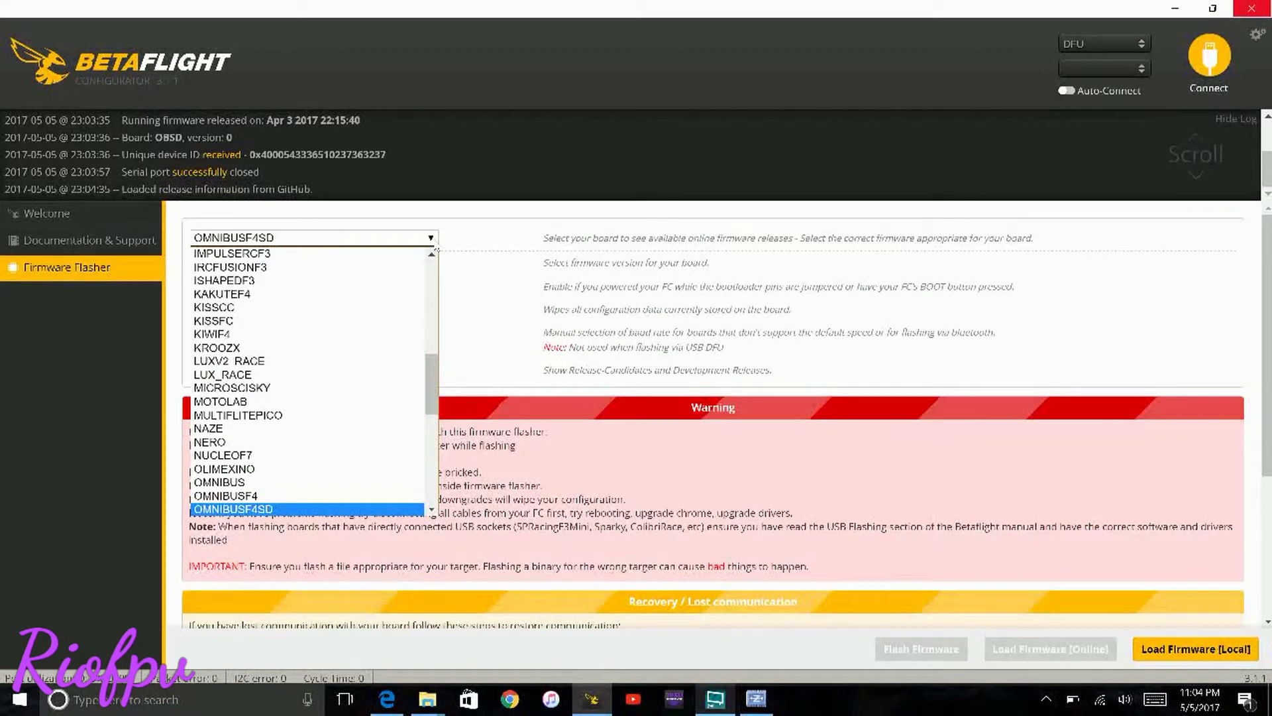
{"action": "key", "text": "Return"}
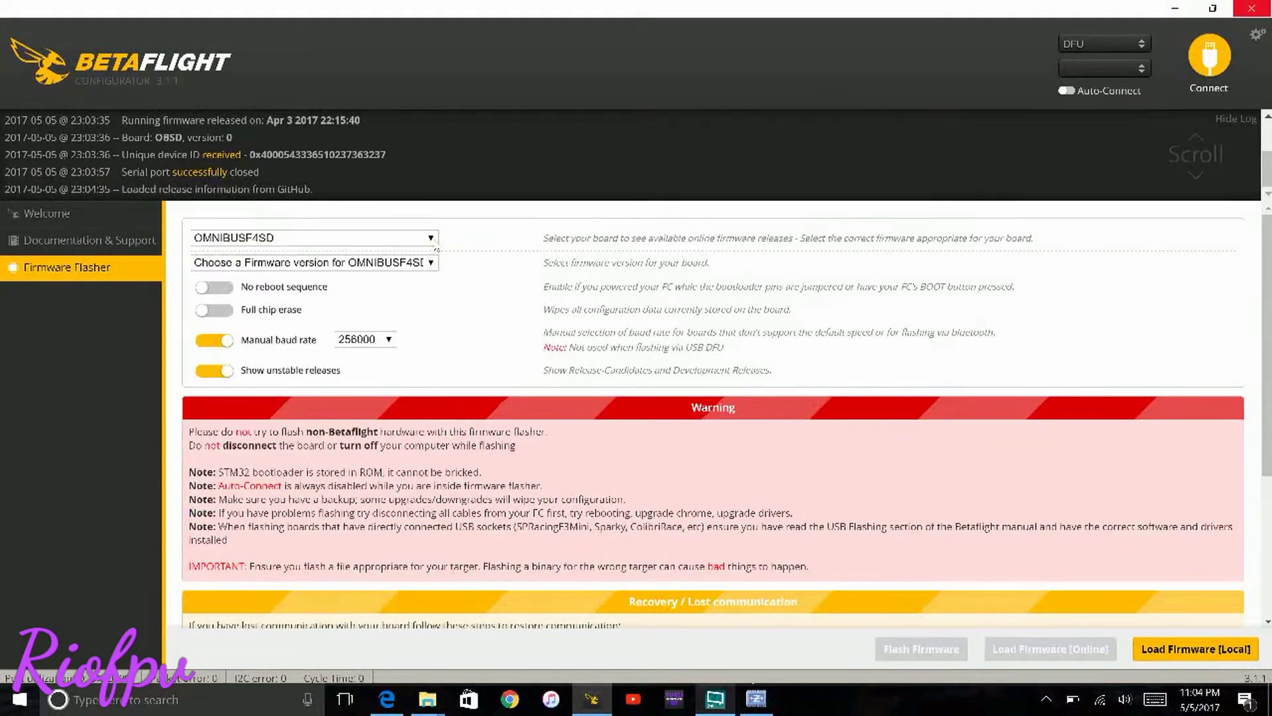
Select the stable firmware version 3.1.7 for OMNIBUSF4SD, load it online and flash it to the board
{"action": "left_click", "coordinate": [406, 263]}
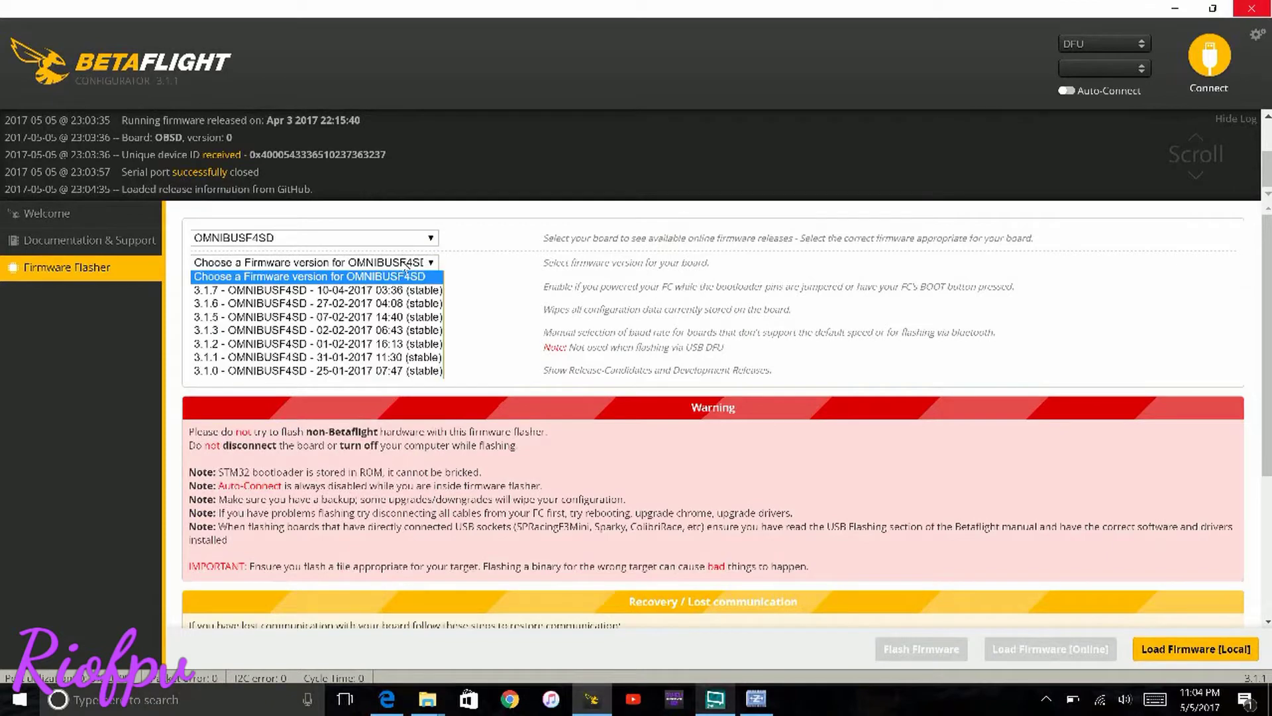
{"action": "left_click", "coordinate": [287, 292]}
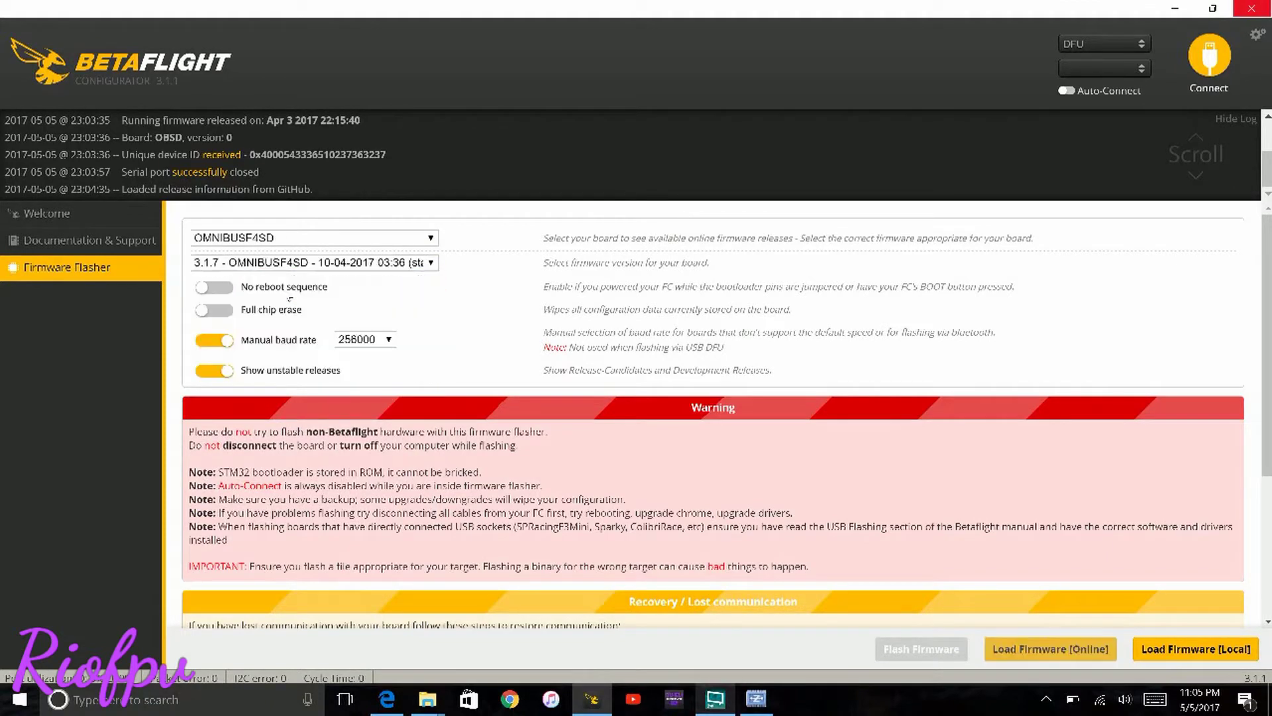
{"action": "left_click", "coordinate": [1090, 650]}
{"action": "left_click", "coordinate": [901, 653]}
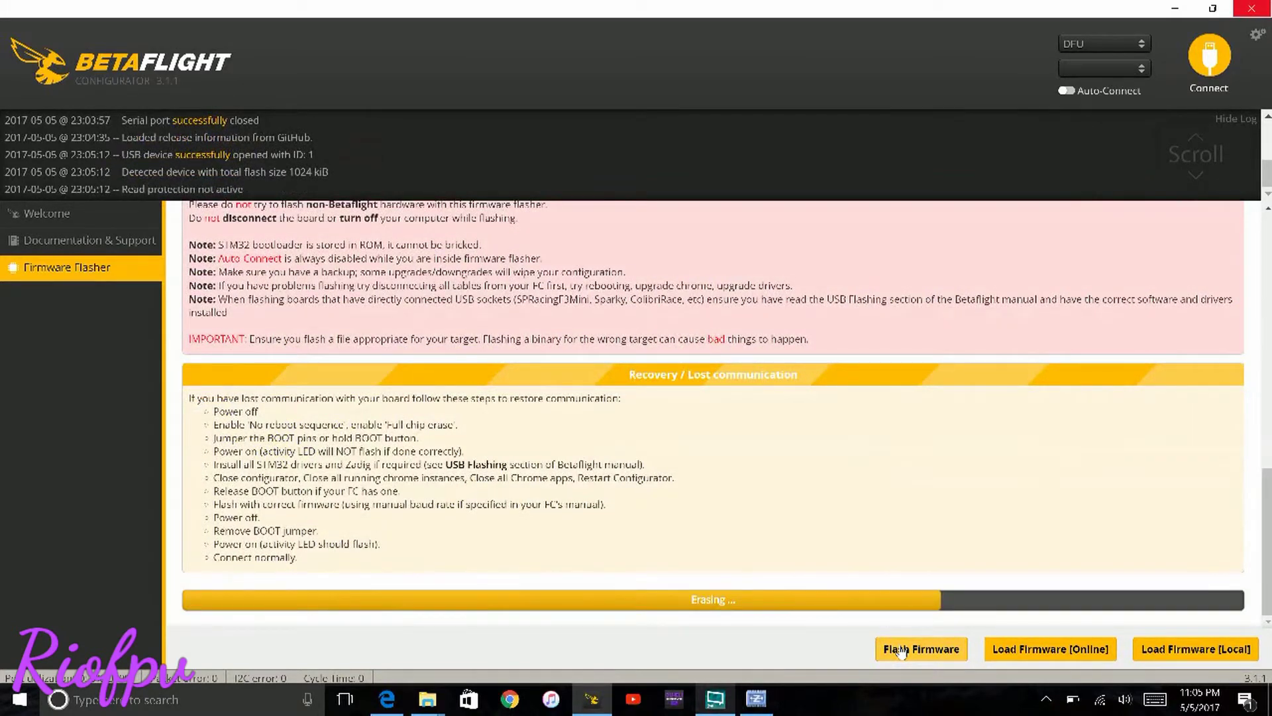
Connect to the flight controller to check its Setup page, and renew the connection
{"action": "left_click", "coordinate": [1209, 58]}
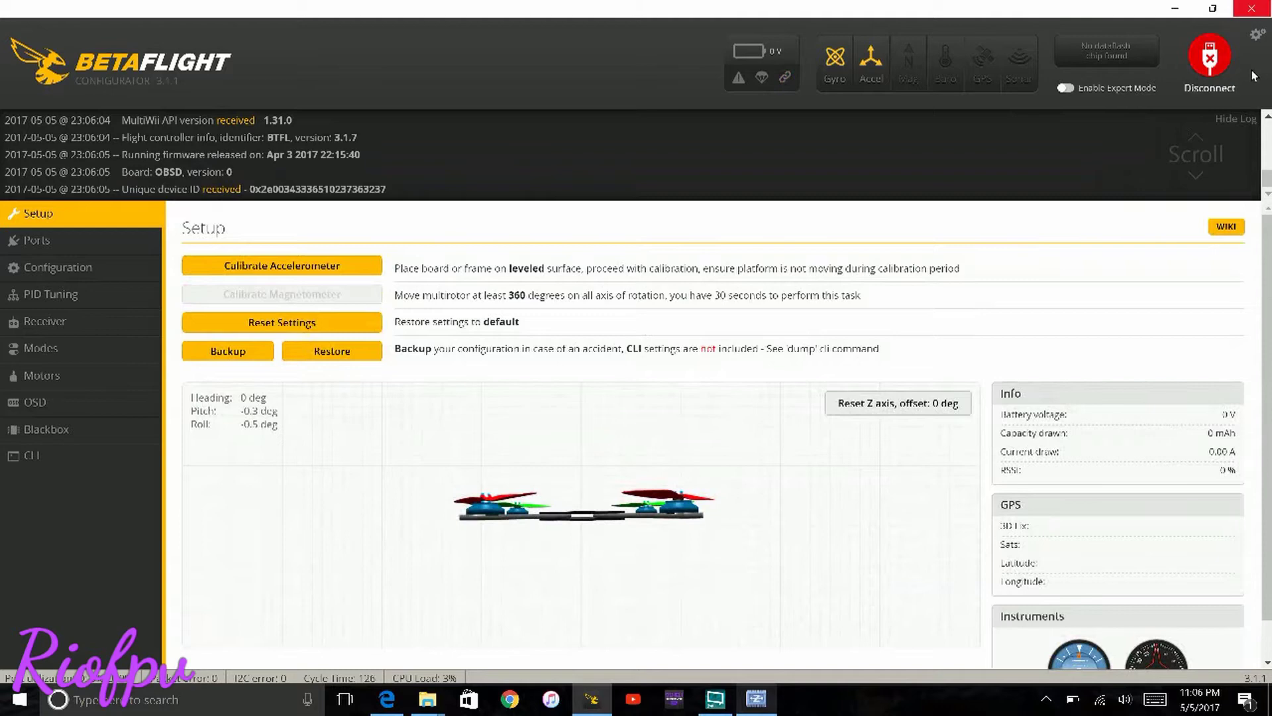
{"action": "left_click", "coordinate": [1210, 58]}
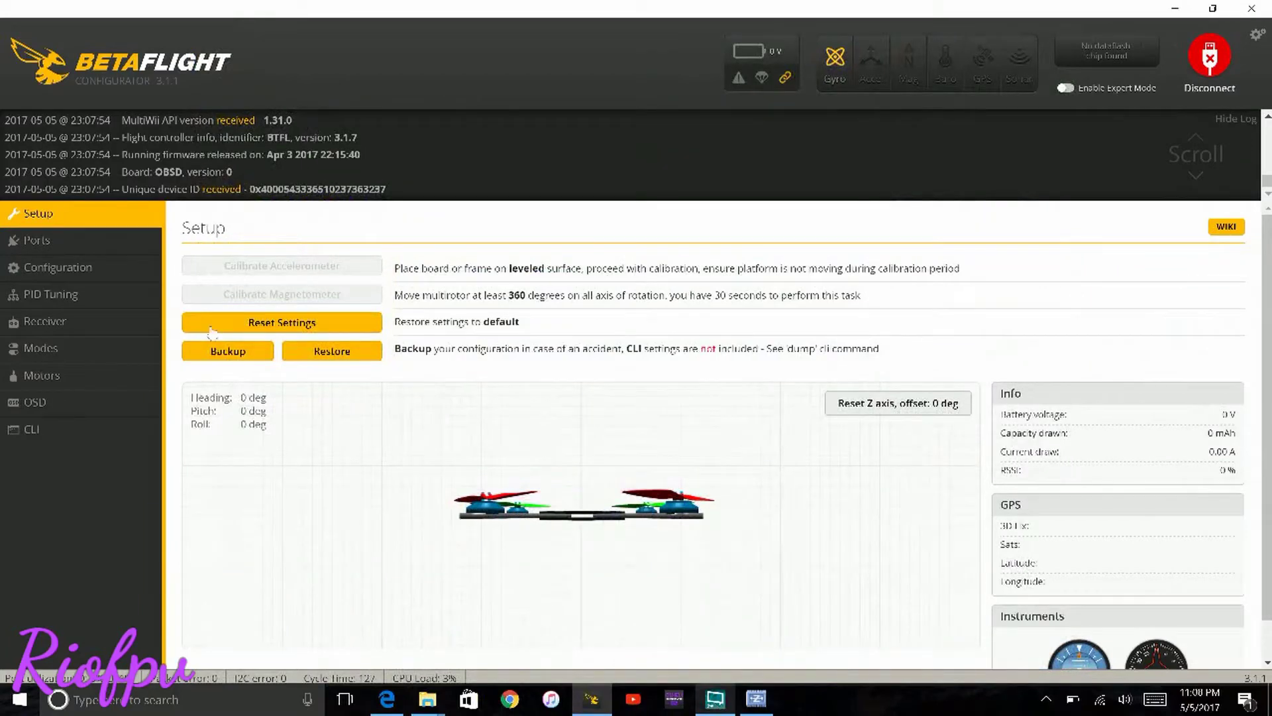
Review the Serial RX assignment of the UART ports and the receiver, battery voltage and current sensor settings in the configuration
{"action": "left_click", "coordinate": [28, 238]}
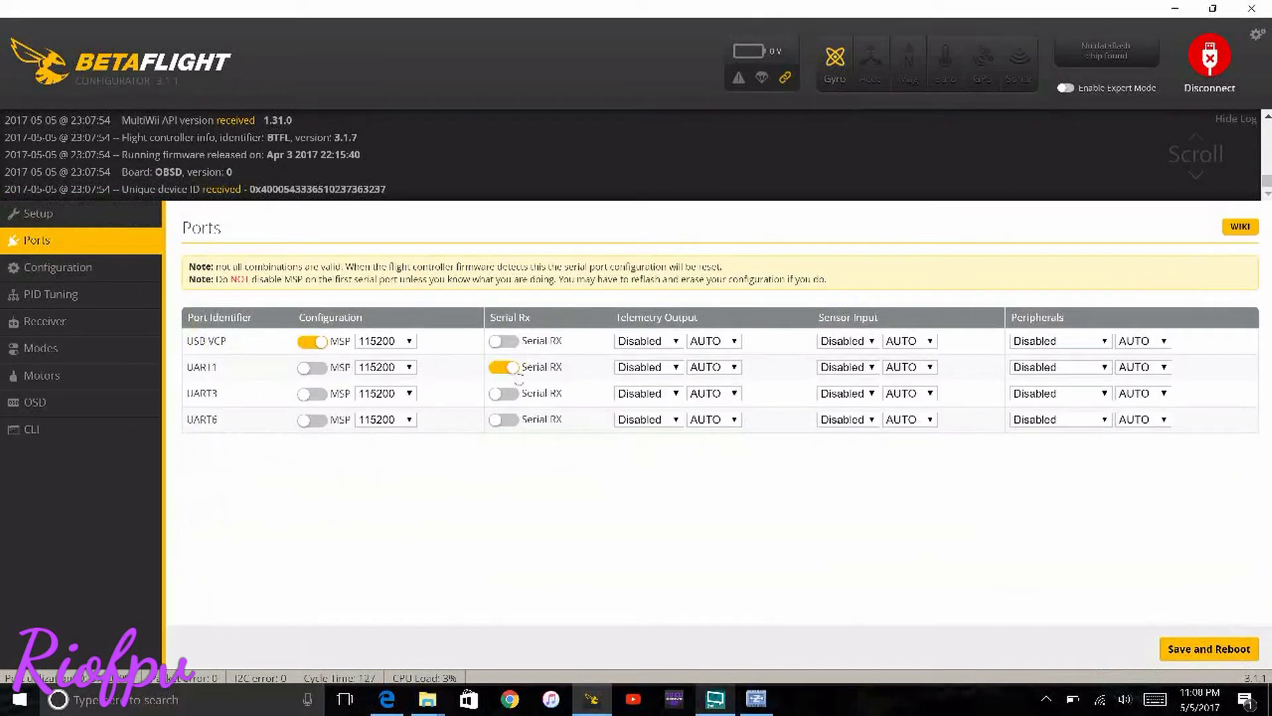
{"action": "left_click", "coordinate": [133, 279]}
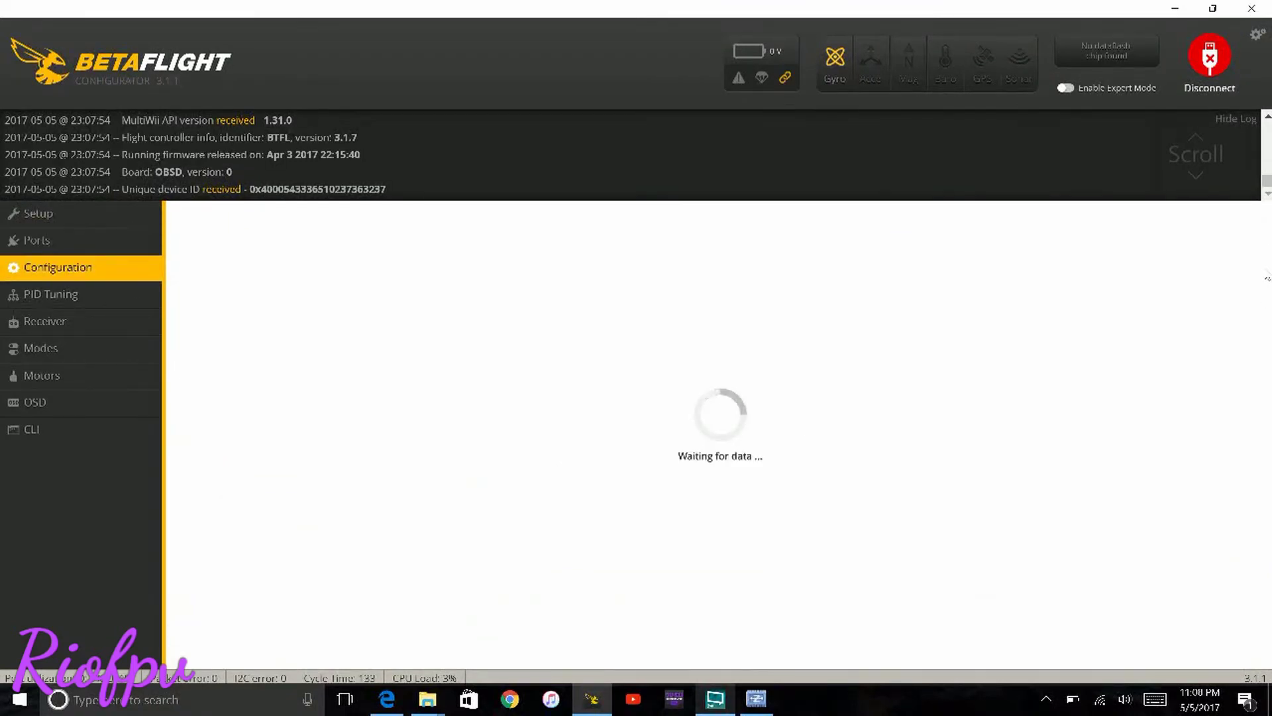
{"action": "left_click_drag", "start_coordinate": [1267, 270], "coordinate": [1268, 350]}
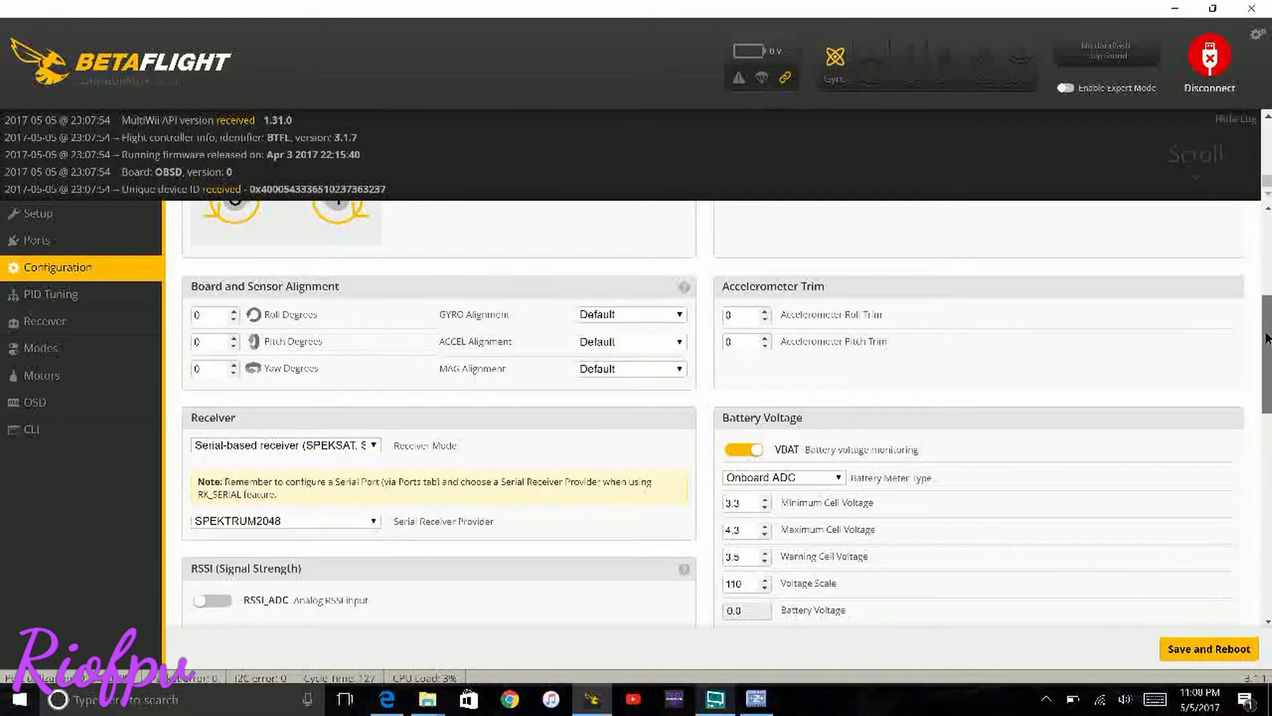
{"action": "left_click_drag", "start_coordinate": [1267, 319], "coordinate": [1267, 375]}
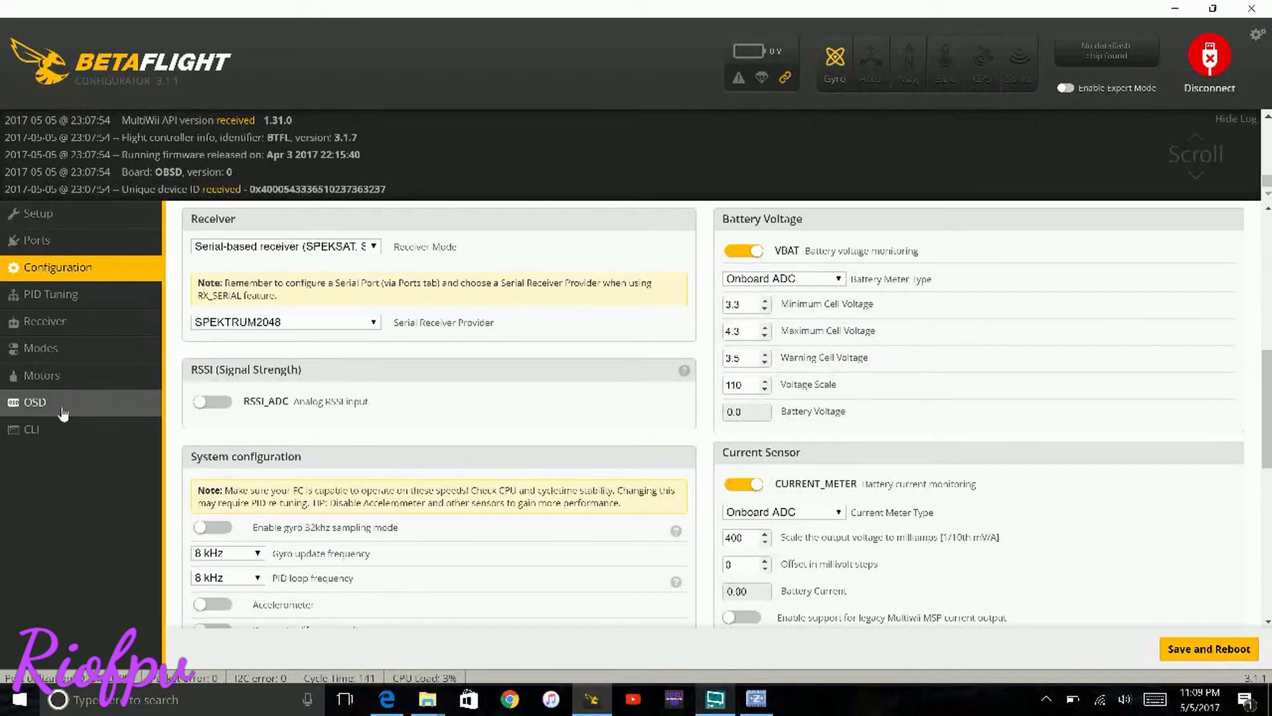
Review the OSD elements, preview and alarms, return to the configuration page and disconnect the flight controller
{"action": "left_click", "coordinate": [63, 412]}
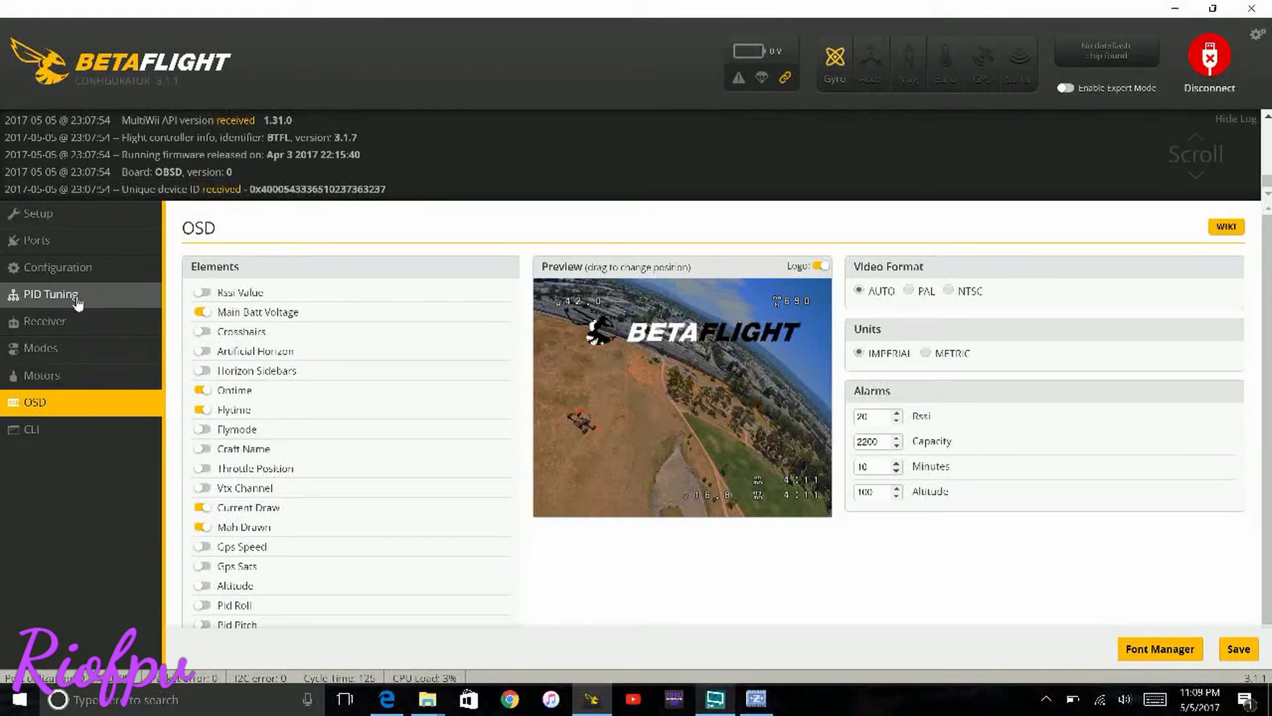
{"action": "left_click", "coordinate": [60, 269]}
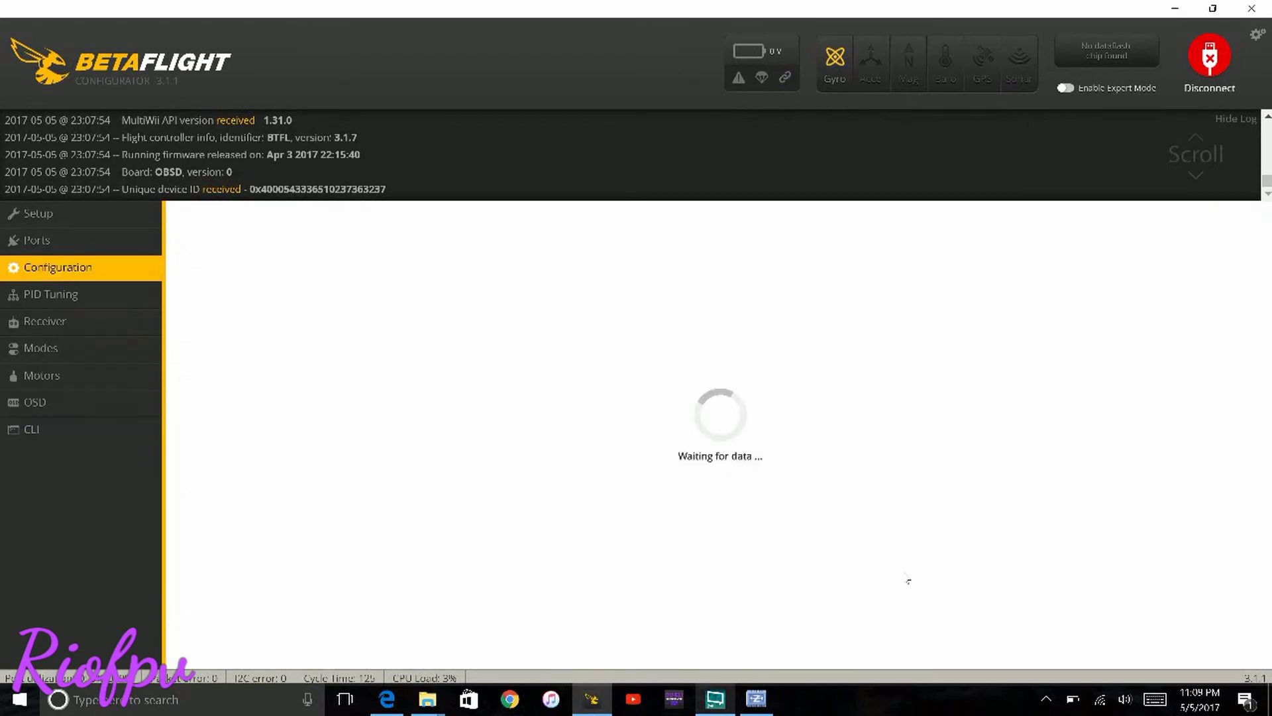
{"action": "left_click", "coordinate": [1209, 61]}
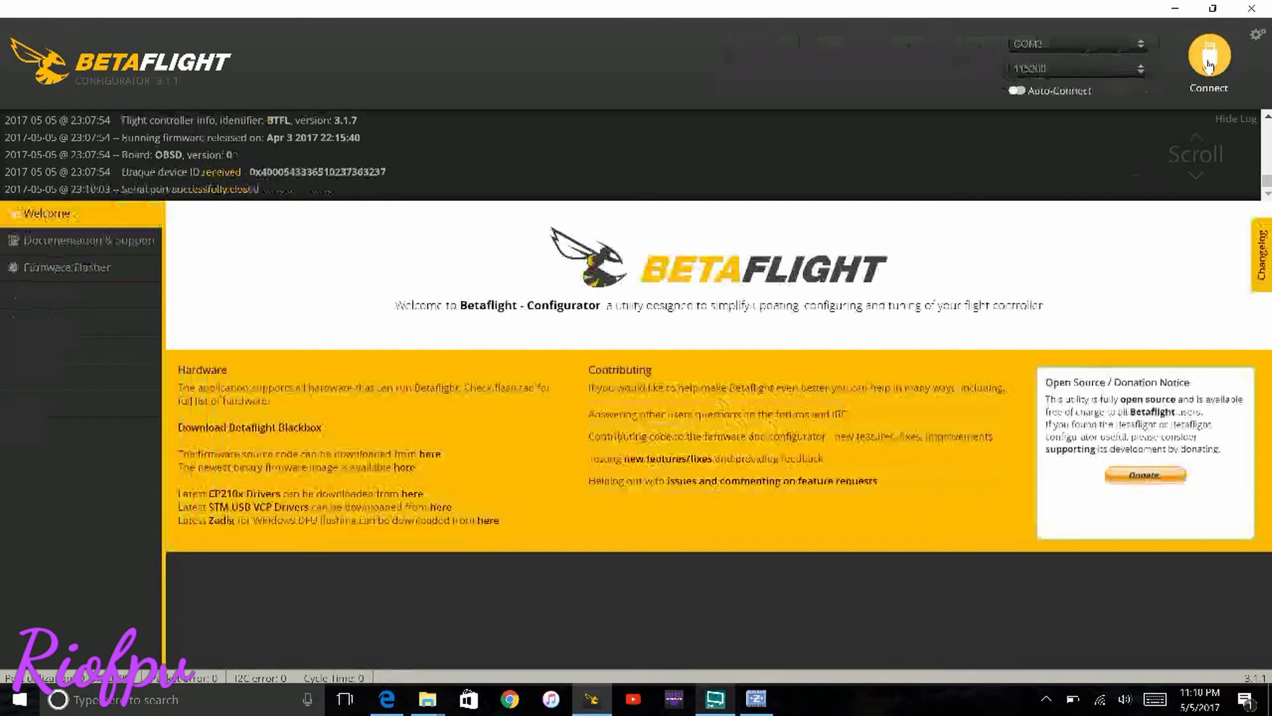